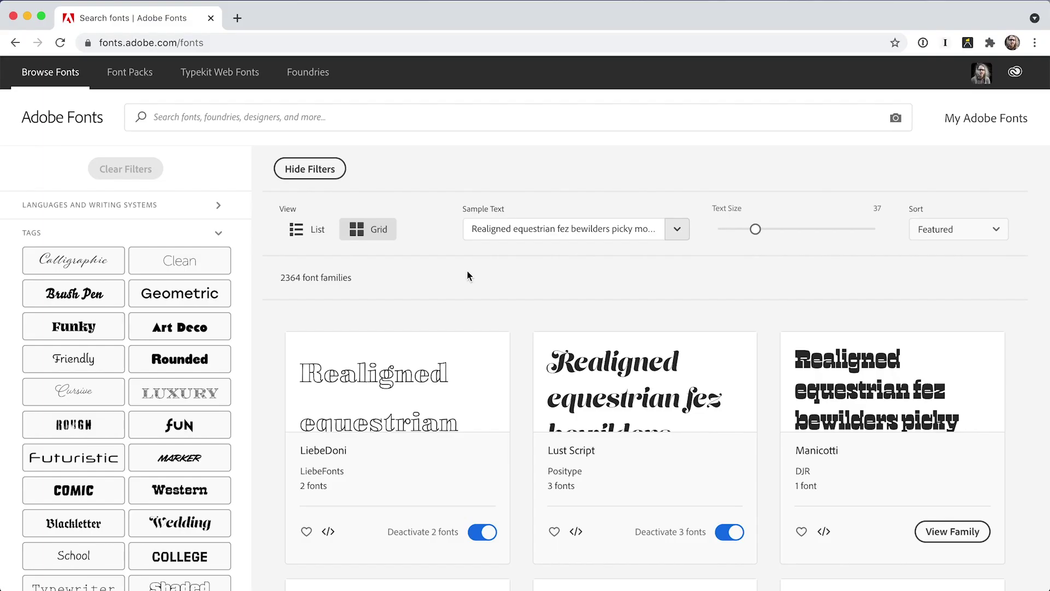
# Open BC Alphapipe from the Geometric fonts, list its styles, and view its recommendations
pyautogui.click(213, 297)
pyautogui.scroll(-1, 520, 485)
pyautogui.scroll(-5, 520, 485)
pyautogui.scroll(-5, 520, 485)
pyautogui.scroll(-5, 521, 484)
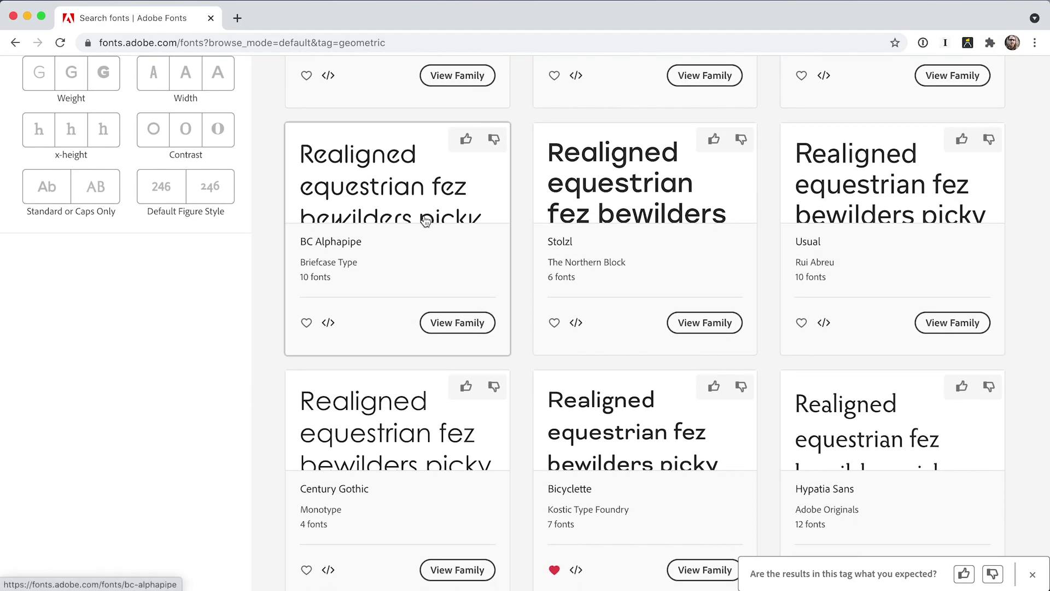
pyautogui.click(450, 332)
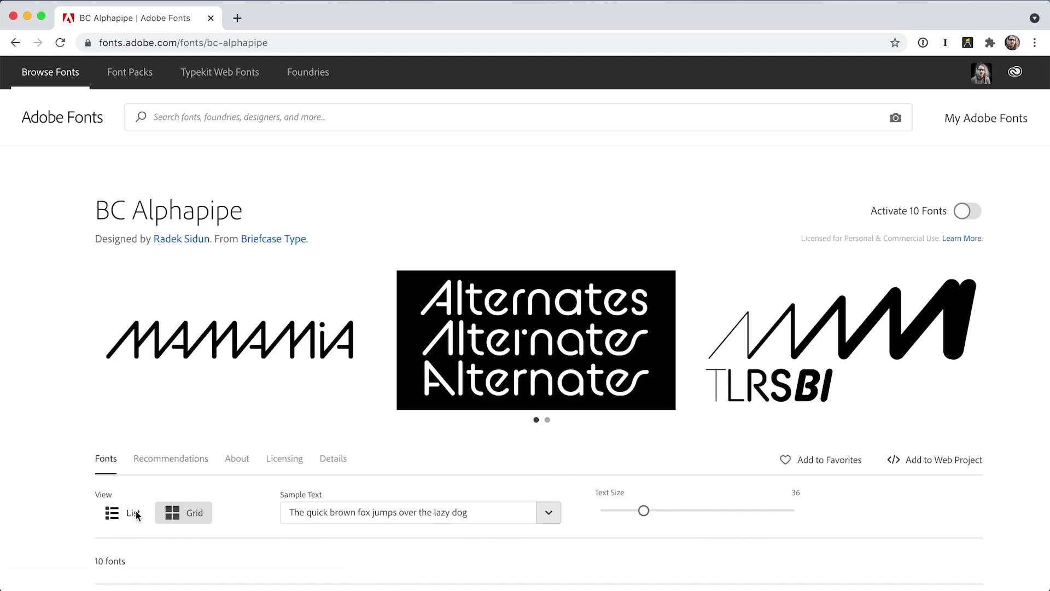
pyautogui.click(134, 513)
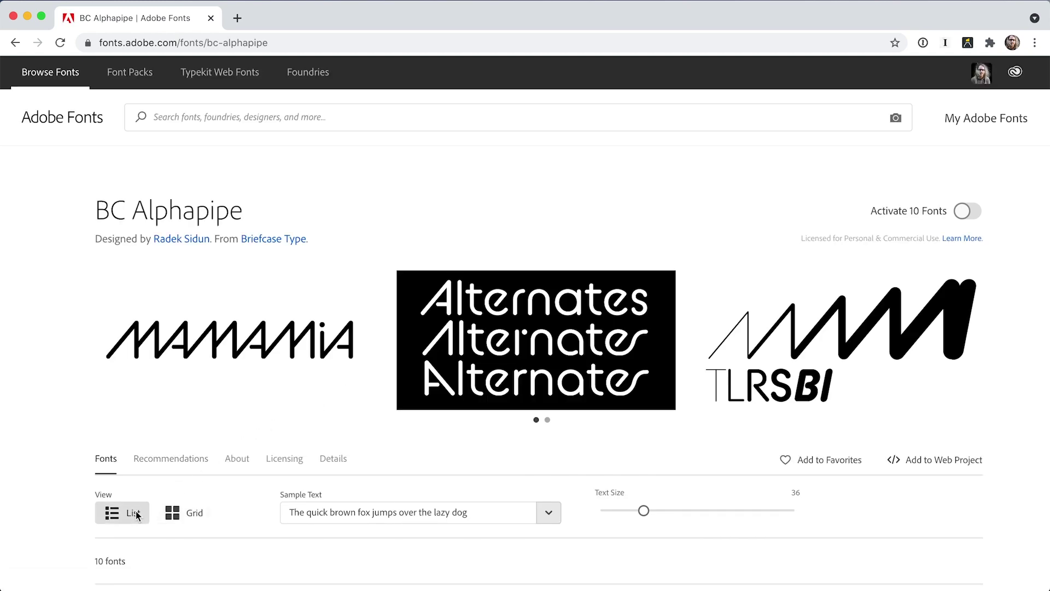
pyautogui.click(203, 464)
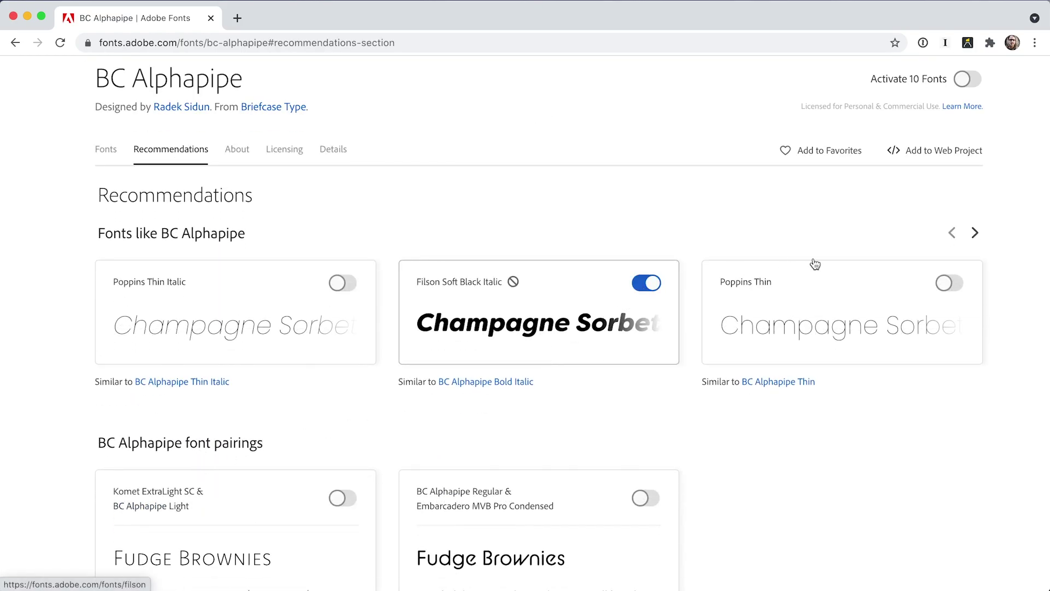
# Page forward through the 'Fonts like BC Alphapipe' recommendations
pyautogui.click(975, 235)
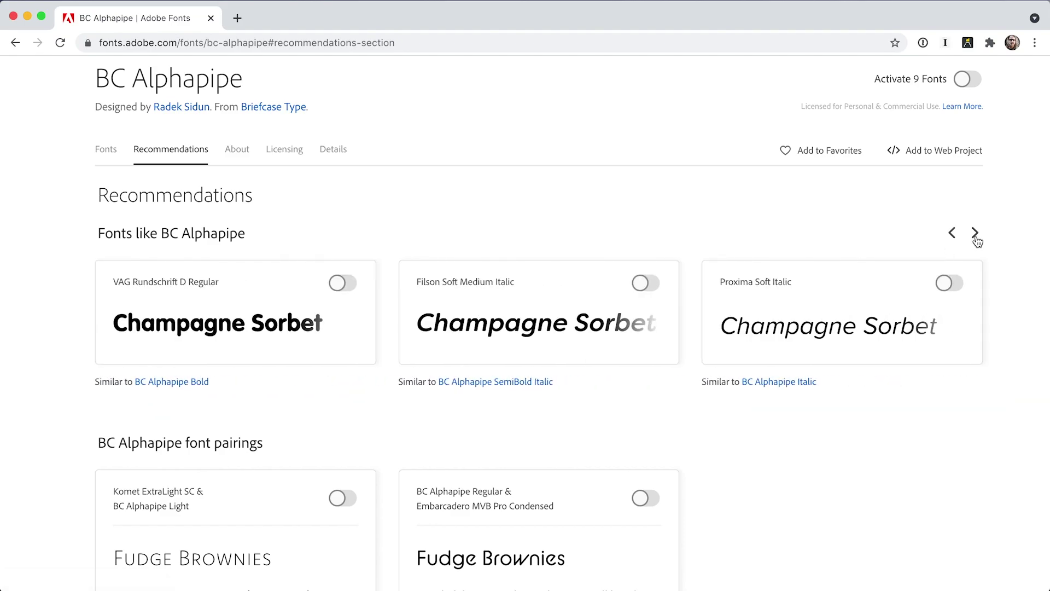
pyautogui.scroll(-5, 812, 436)
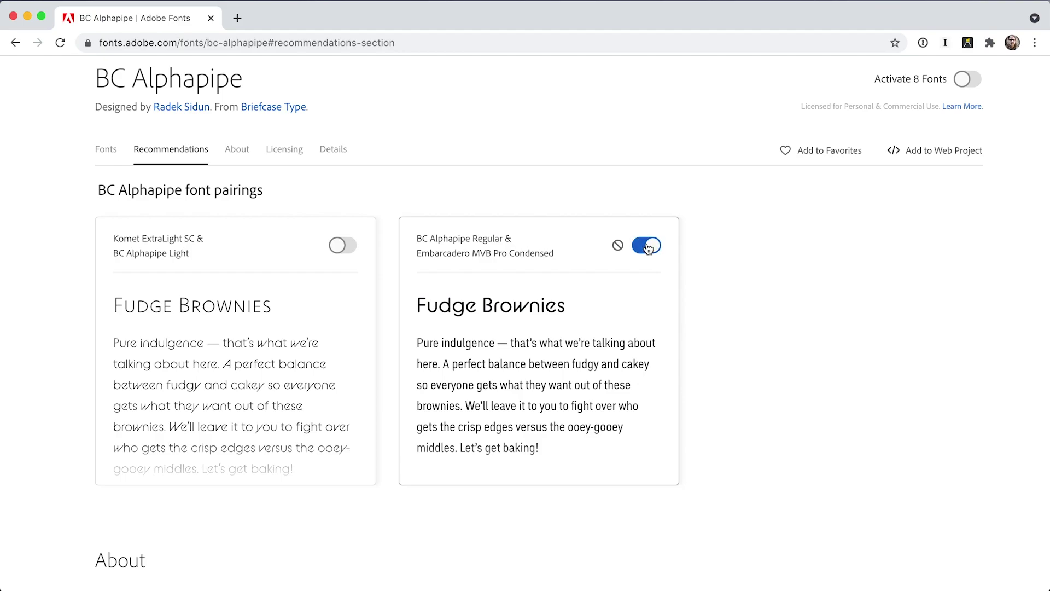
pyautogui.scroll(3, 753, 260)
pyautogui.scroll(5, 752, 260)
pyautogui.scroll(3, 753, 260)
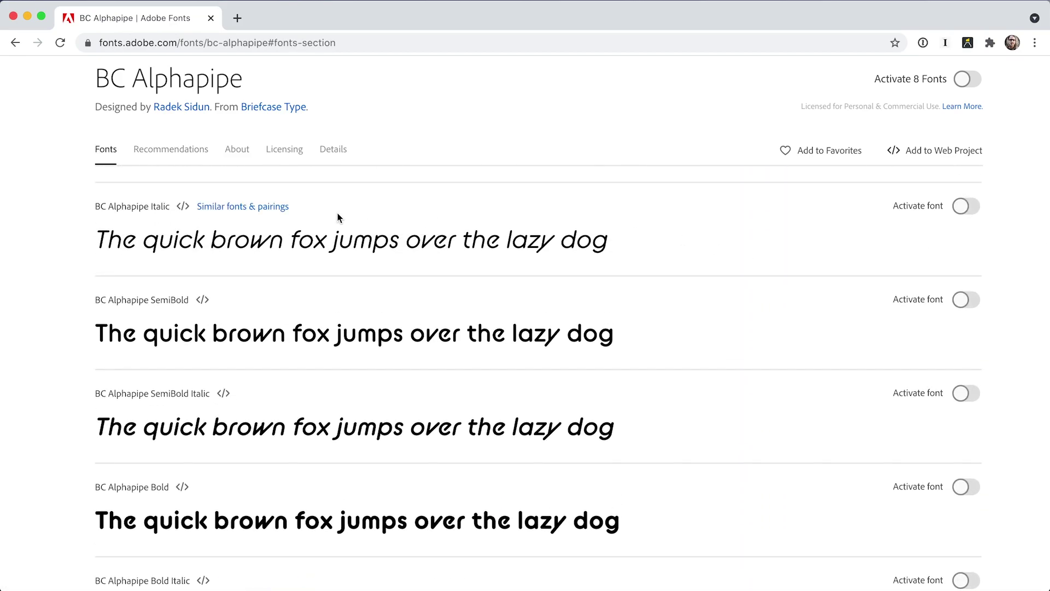
# Show similar fonts and pairings for BC Alphapipe Italic, such as Proxima Soft Italic
pyautogui.click(265, 206)
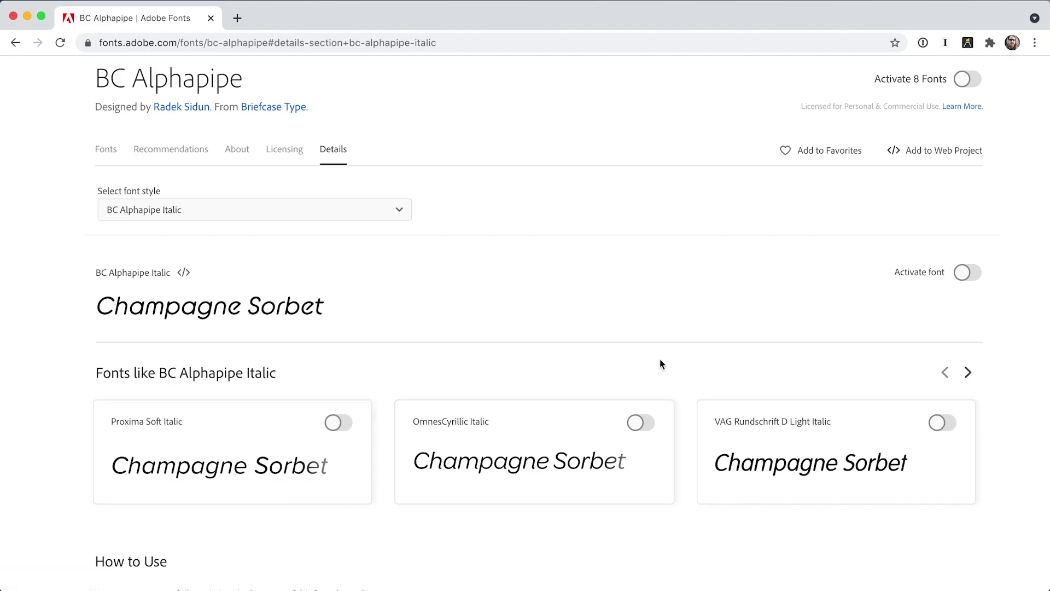
pyautogui.scroll(10, 660, 359)
pyautogui.scroll(5, 660, 359)
pyautogui.scroll(5, 660, 359)
pyautogui.scroll(10, 660, 364)
pyautogui.scroll(5, 659, 364)
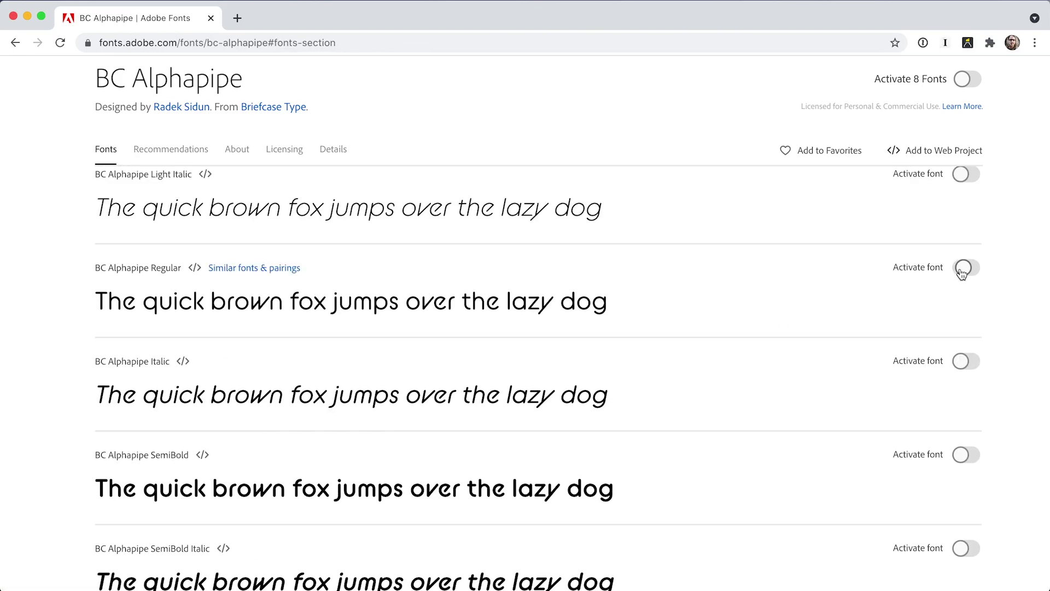
# Add the BC Alphapipe family to favorites
pyautogui.click(781, 148)
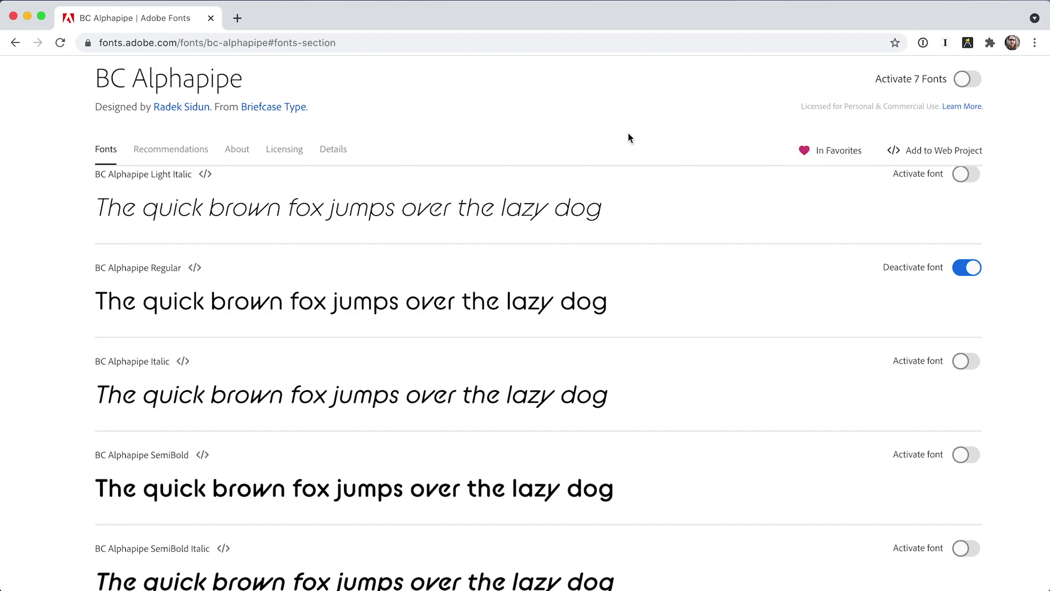